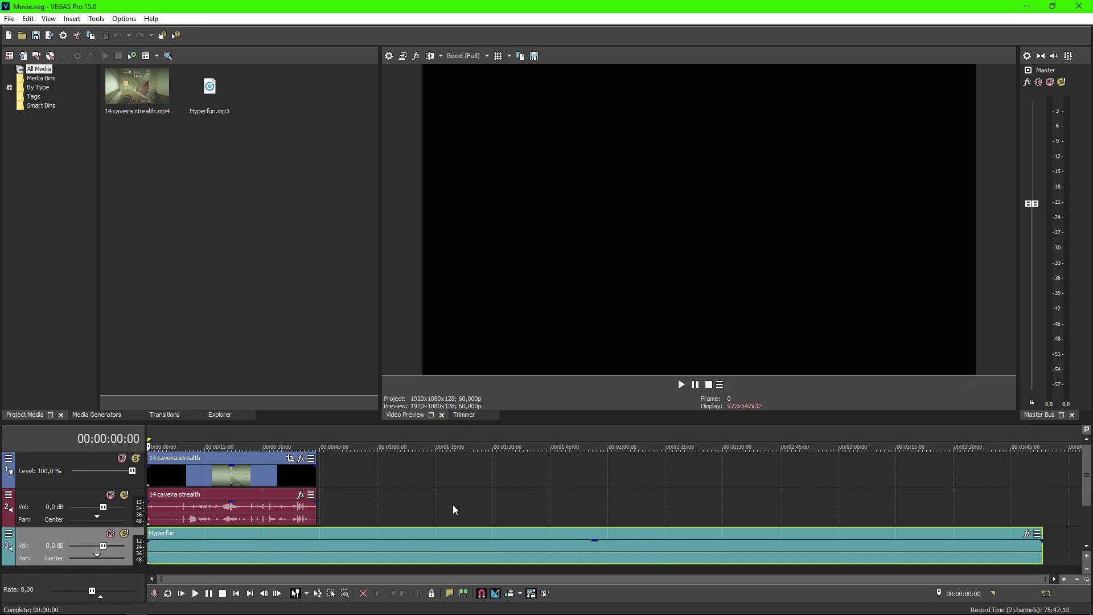
After a brief playback check, set Internal preference Enable So4 Compound Reader to FALSE and apply it.
{"action": "left_click", "coordinate": [195, 594]}
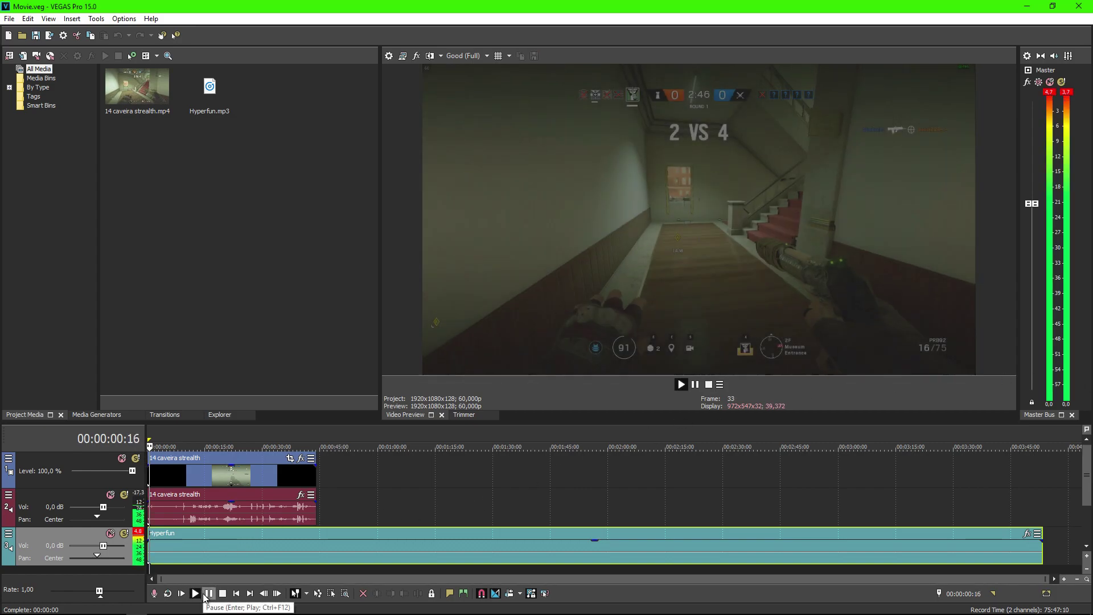
{"action": "left_click", "coordinate": [221, 593]}
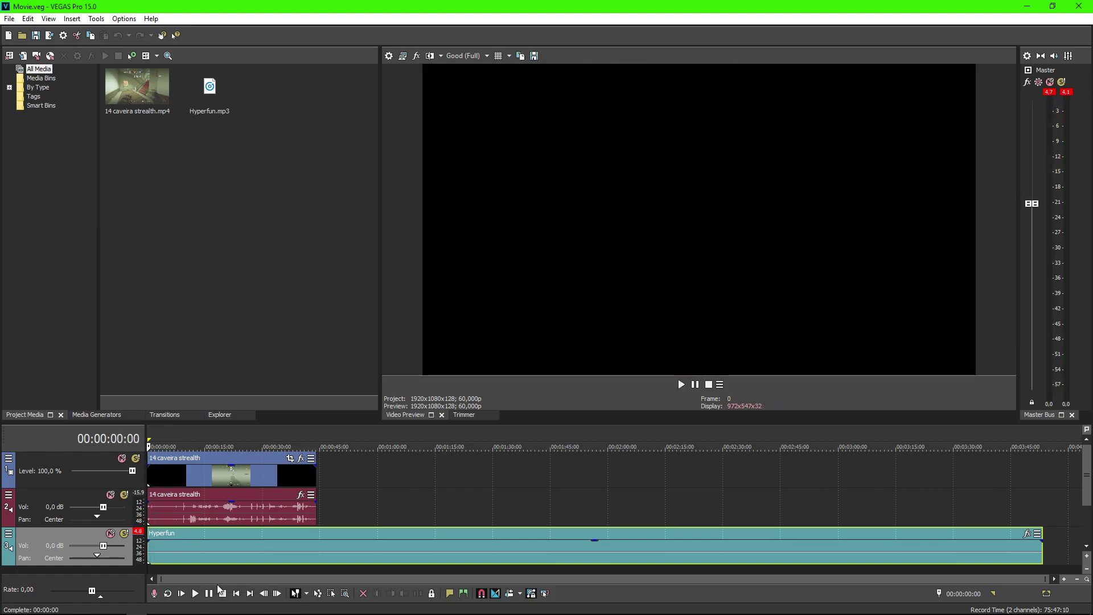
{"action": "left_click", "coordinate": [128, 20]}
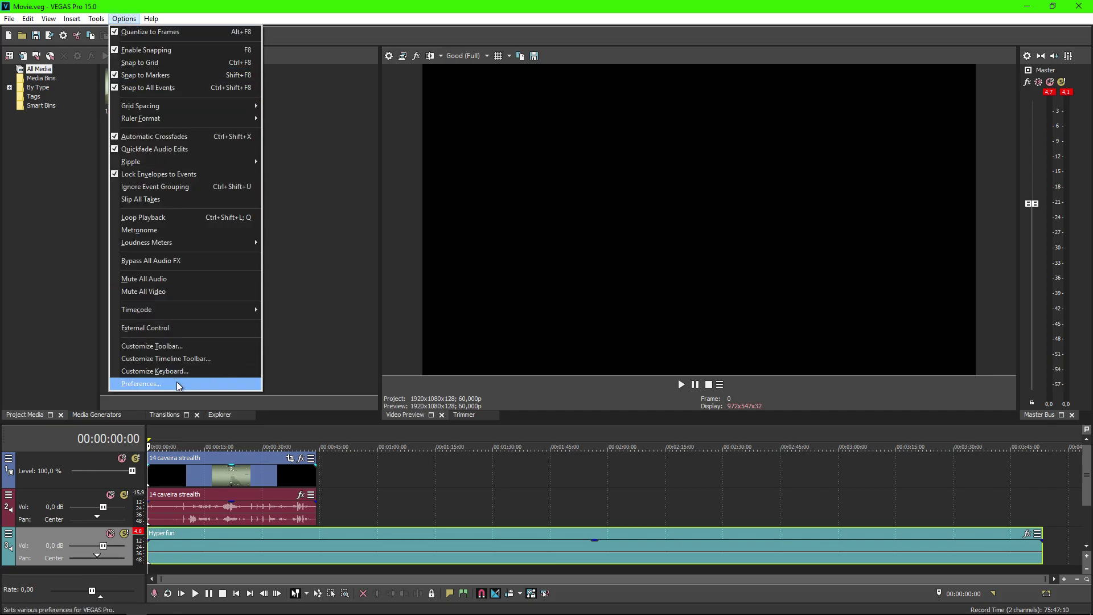
{"action": "left_click", "coordinate": [176, 382]}
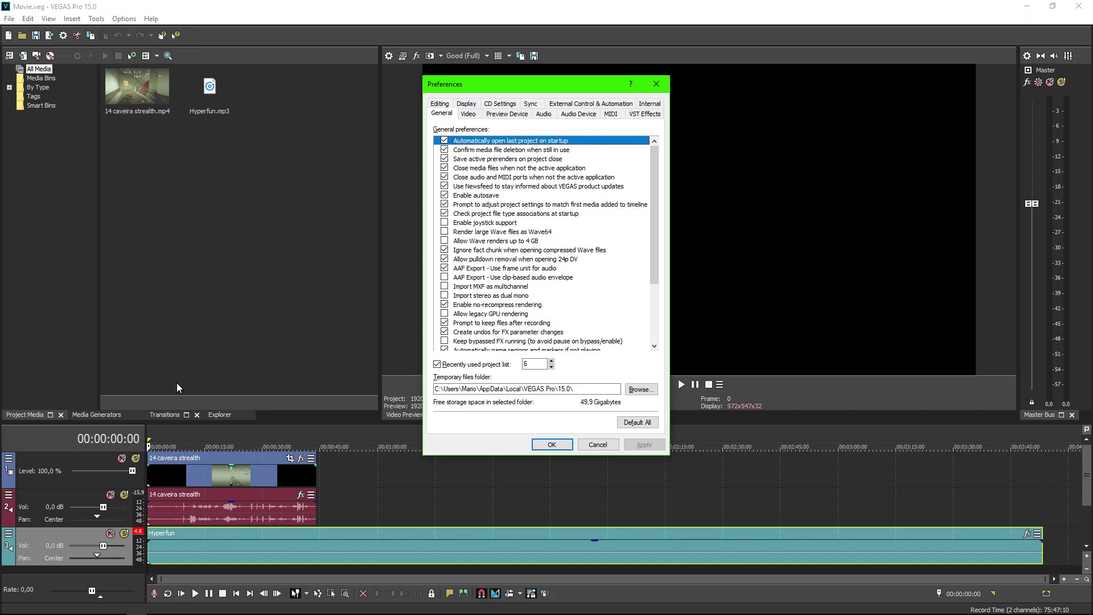
{"action": "left_click", "coordinate": [647, 106]}
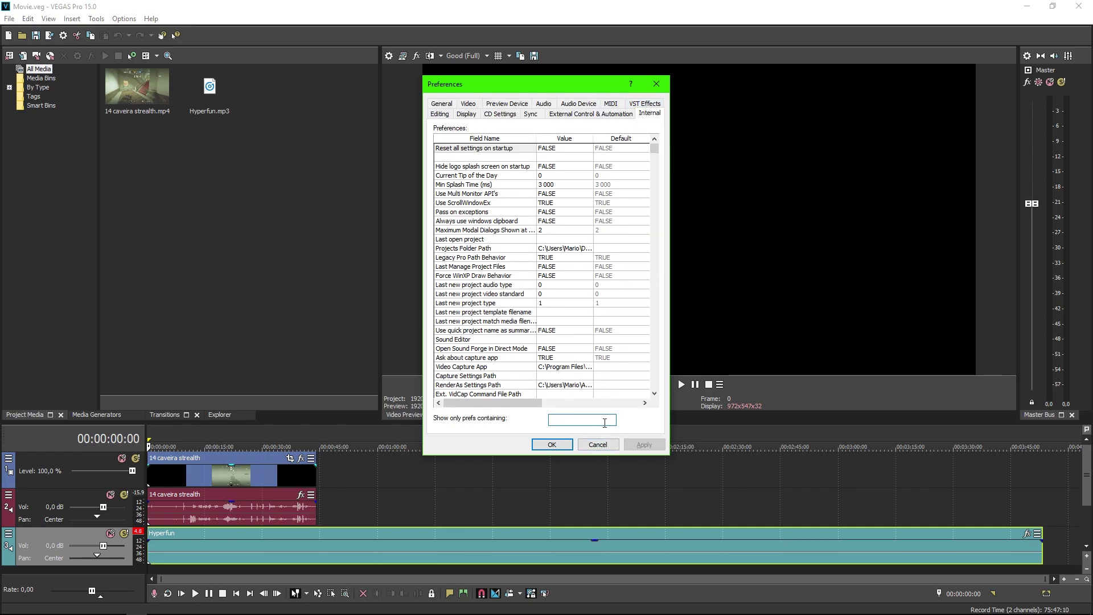
{"action": "type", "text": "so4"}
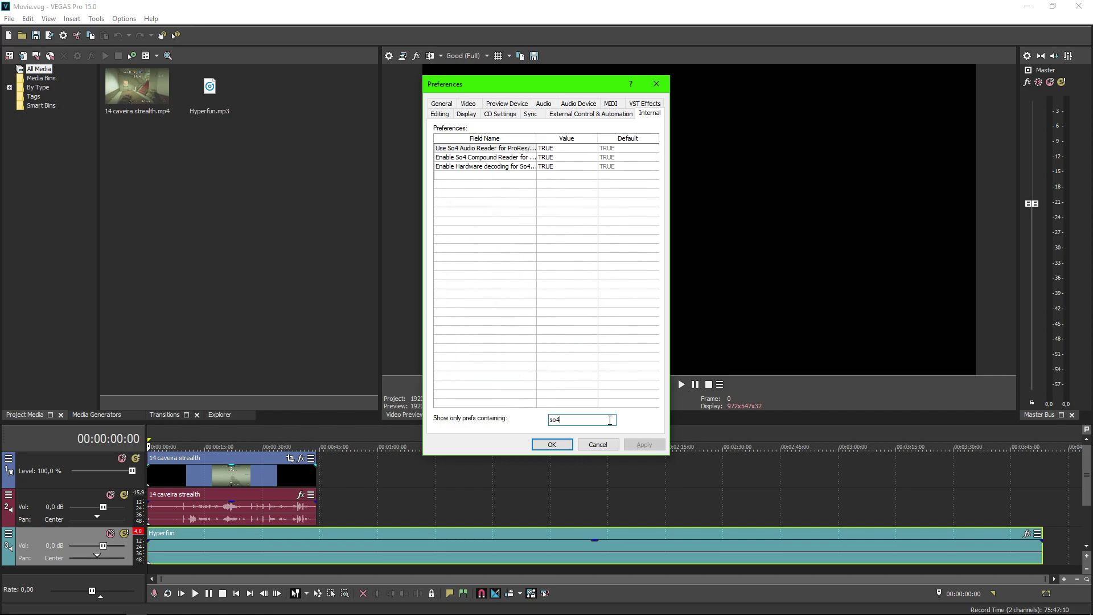
{"action": "left_click", "coordinate": [575, 160]}
{"action": "type", "text": "F"}
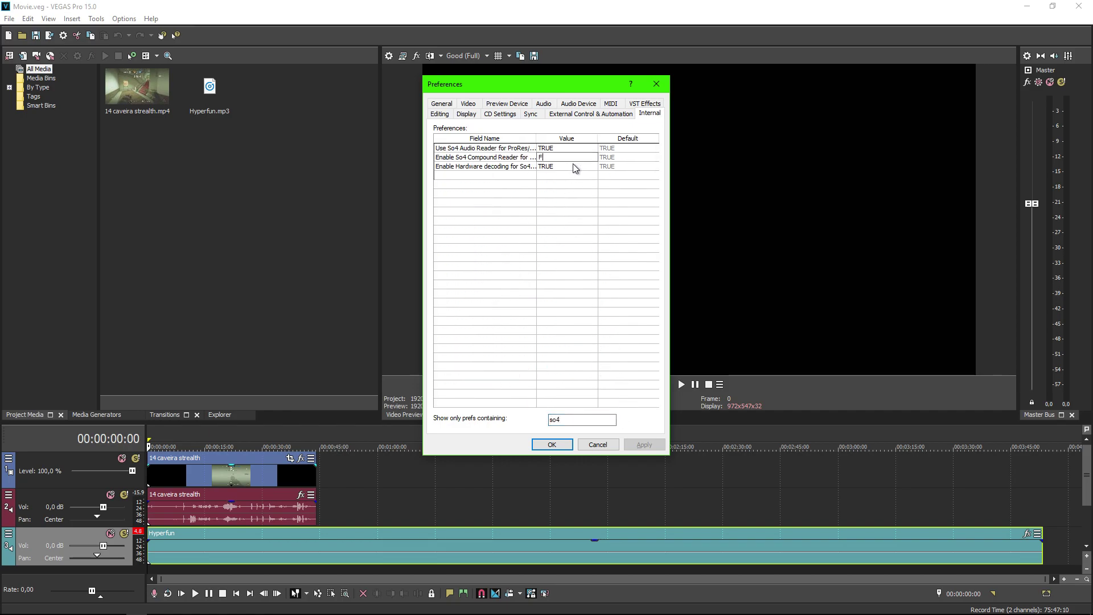
{"action": "type", "text": "ALSE"}
{"action": "left_click", "coordinate": [549, 448]}
Acknowledge the restart notice, then close VEGAS Pro and relaunch it from the desktop icon.
{"action": "left_click", "coordinate": [642, 251]}
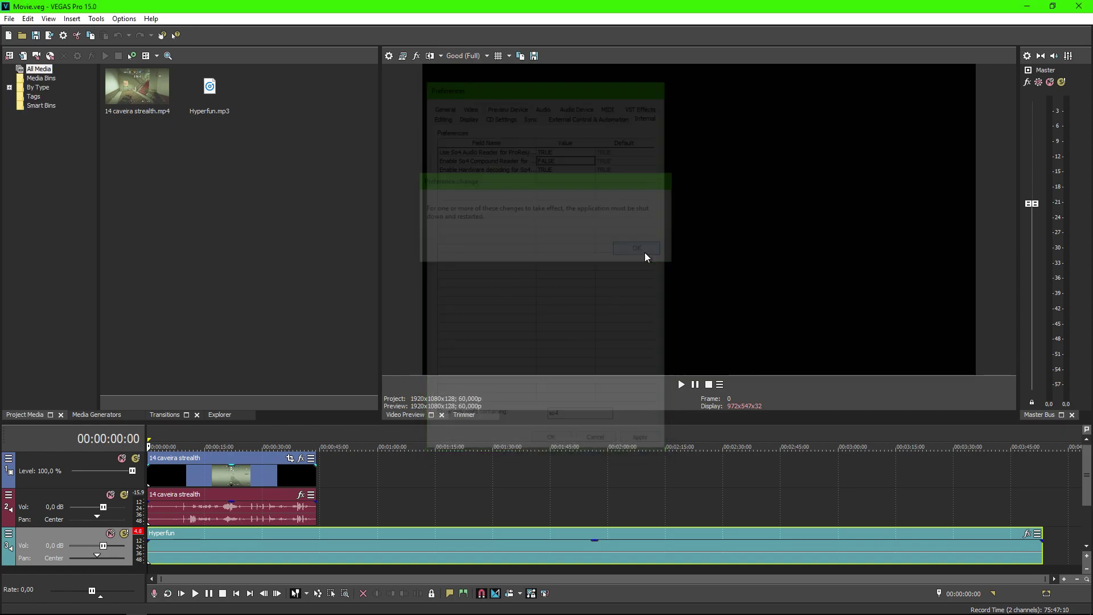
{"action": "left_click", "coordinate": [1080, 6]}
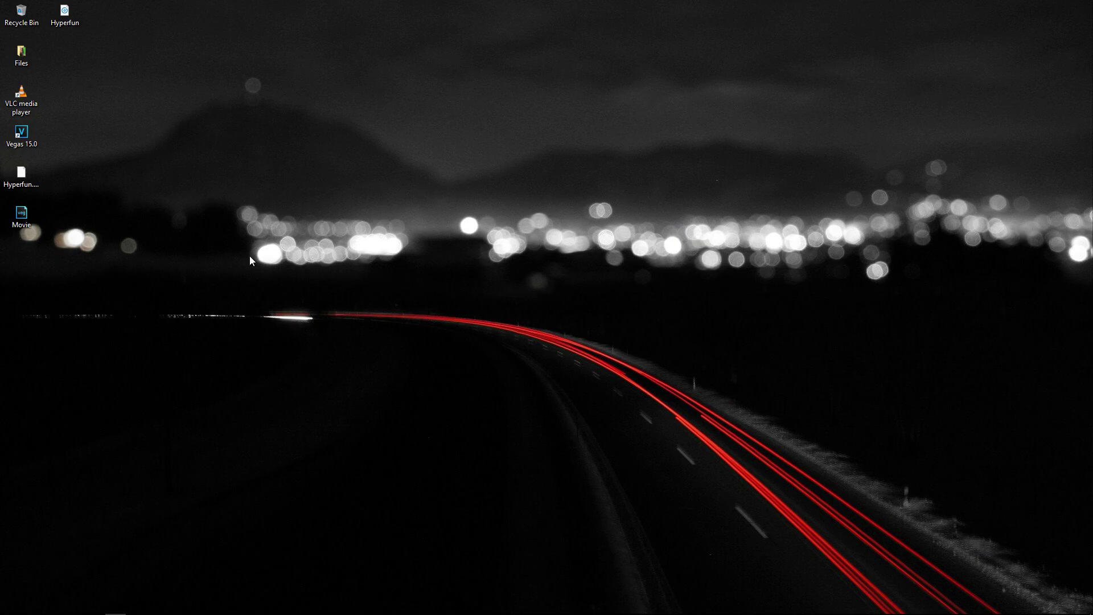
{"action": "double_click", "coordinate": [21, 137]}
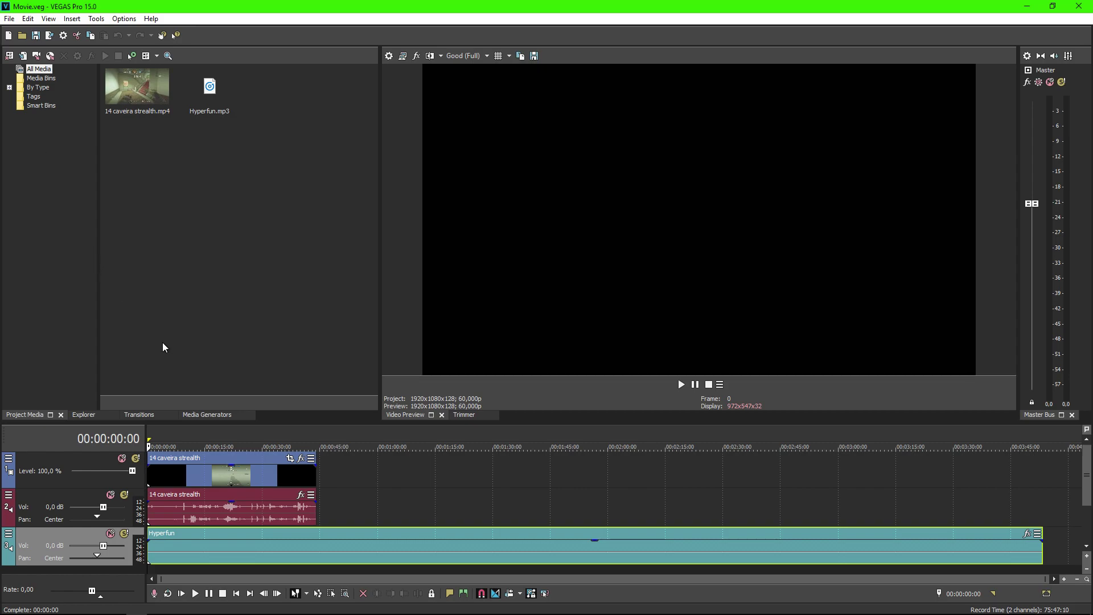
Play and stop the Movie project to test the audio, then minimize VEGAS Pro.
{"action": "left_click", "coordinate": [207, 596]}
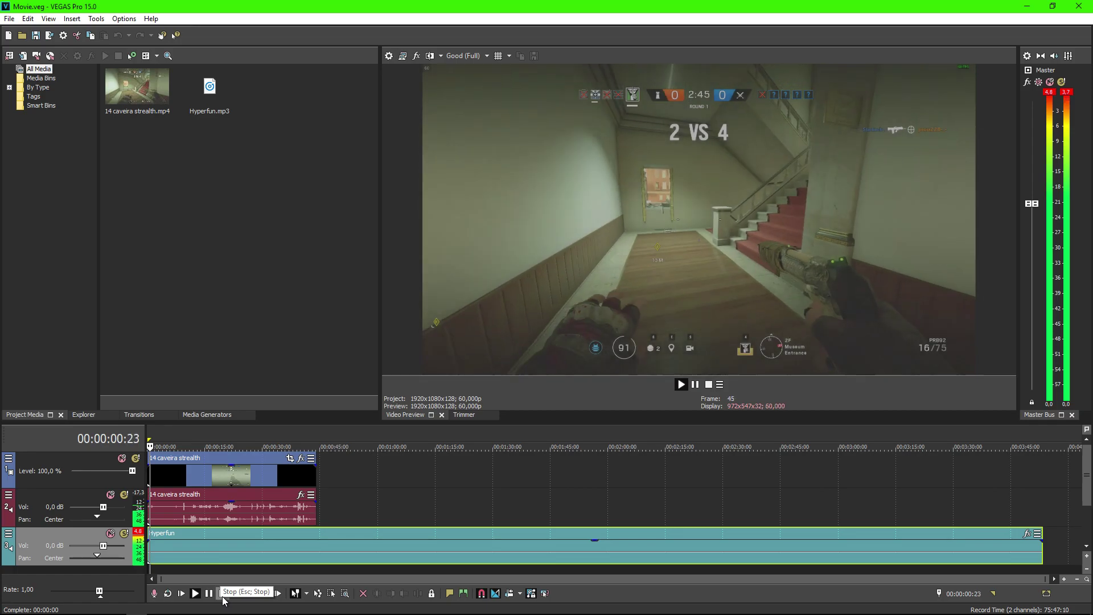
{"action": "left_click", "coordinate": [222, 594]}
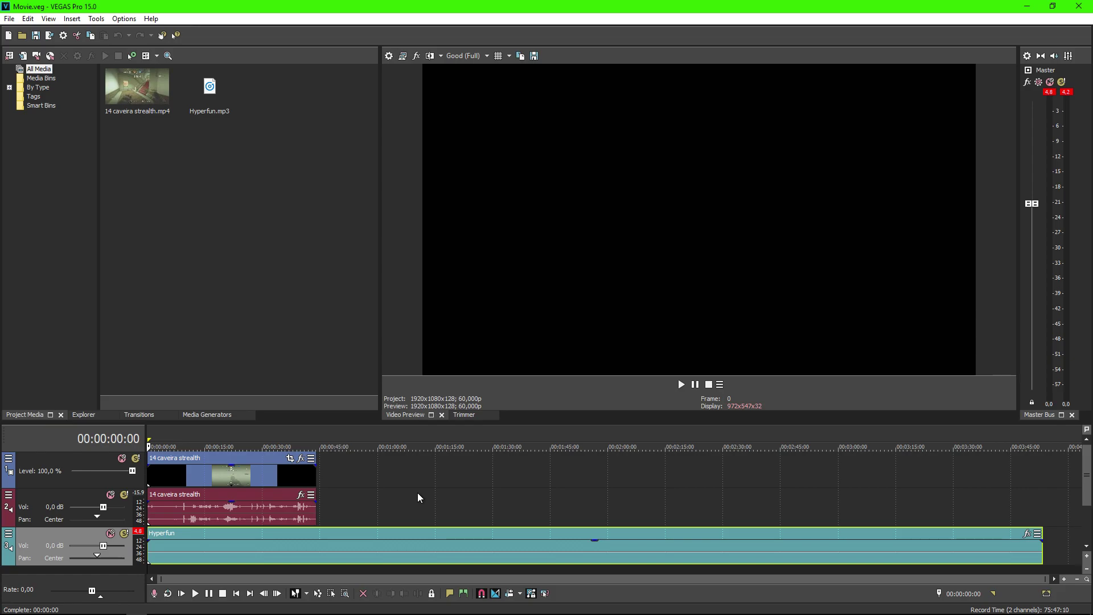
{"action": "left_click", "coordinate": [1027, 7]}
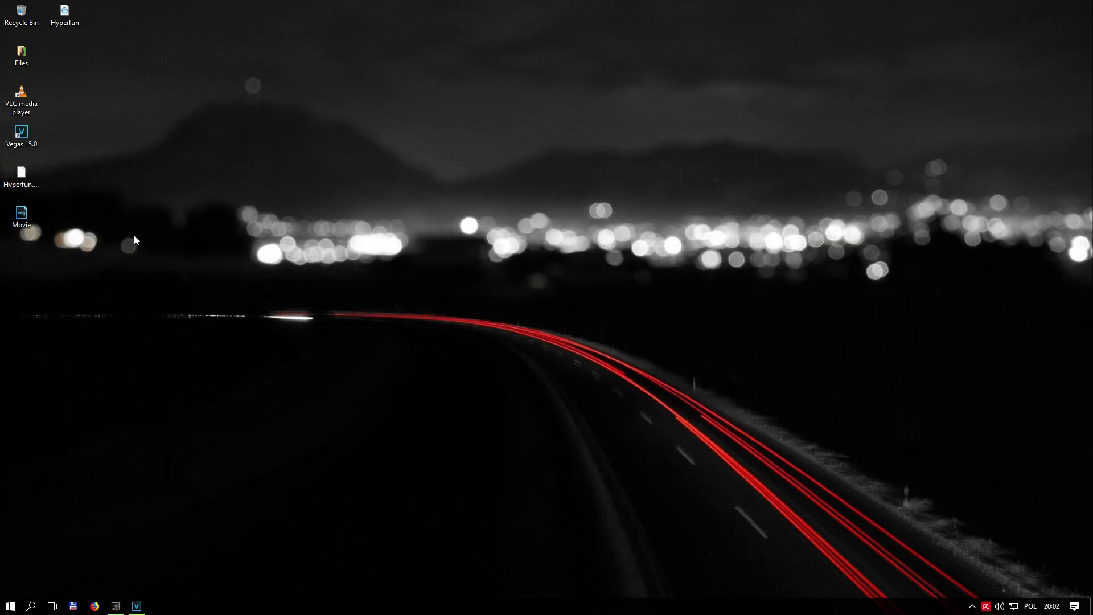
Launch VLC and add Desktop\Hyperfun.mp3 as the source in Convert / Save.
{"action": "double_click", "coordinate": [30, 111]}
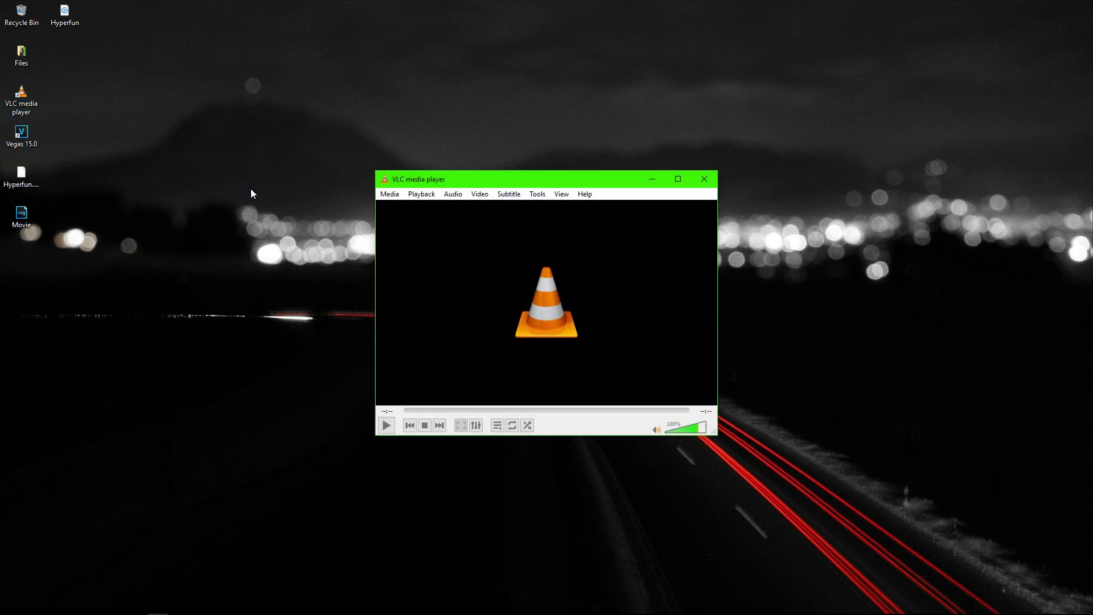
{"action": "left_click", "coordinate": [389, 196]}
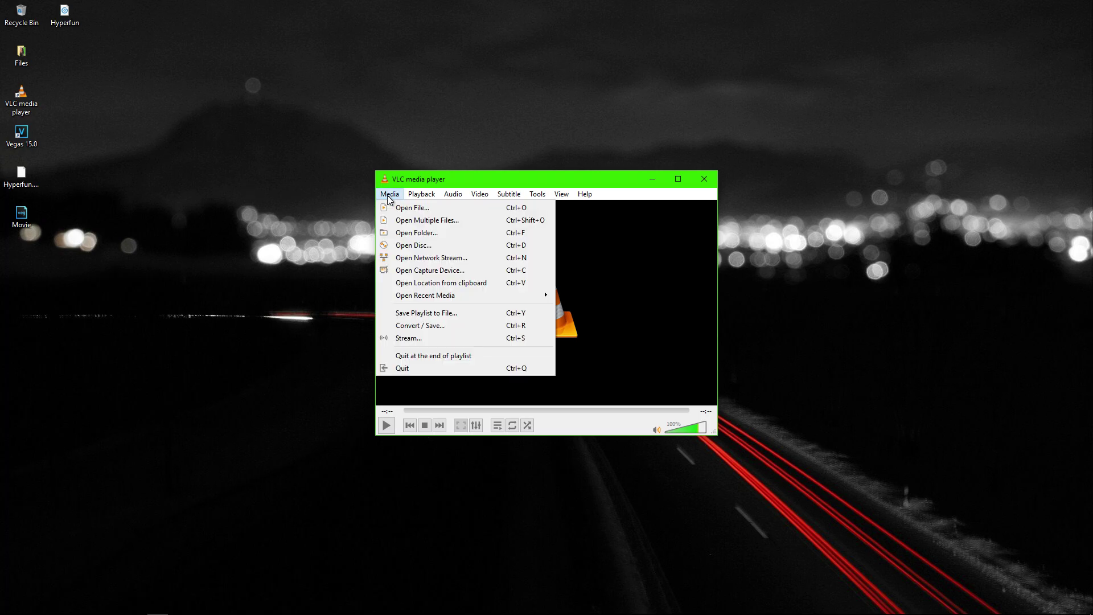
{"action": "left_click", "coordinate": [441, 325]}
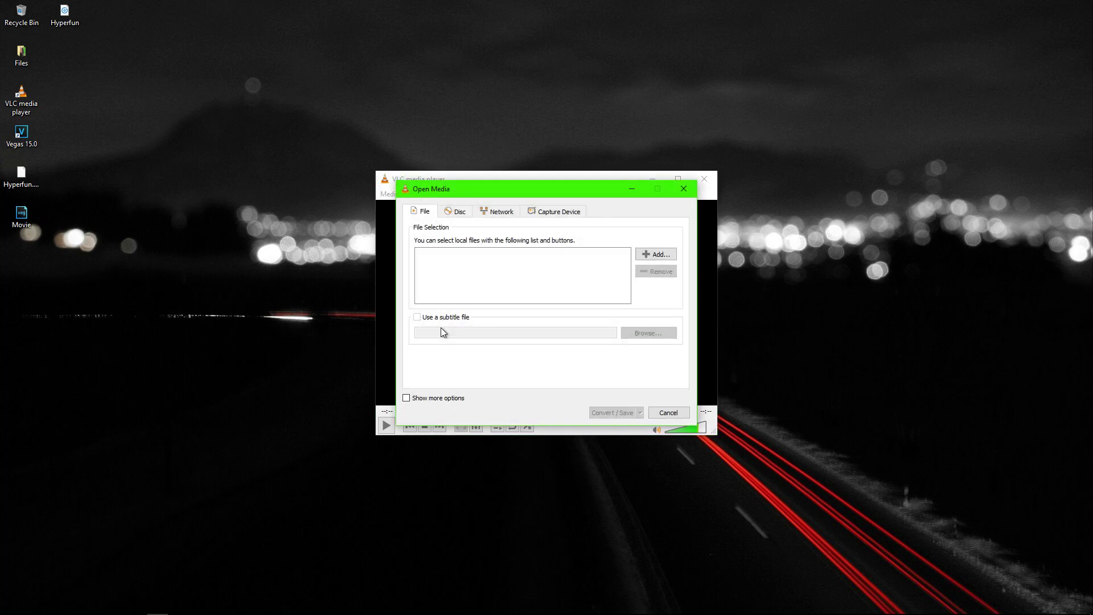
{"action": "left_click", "coordinate": [649, 256]}
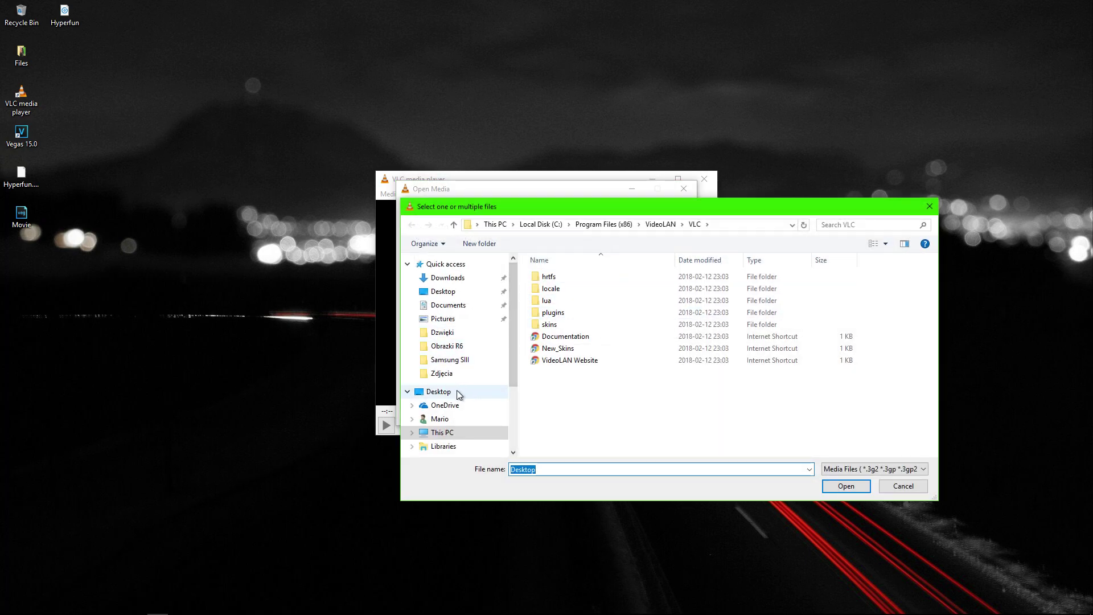
{"action": "left_click", "coordinate": [457, 391]}
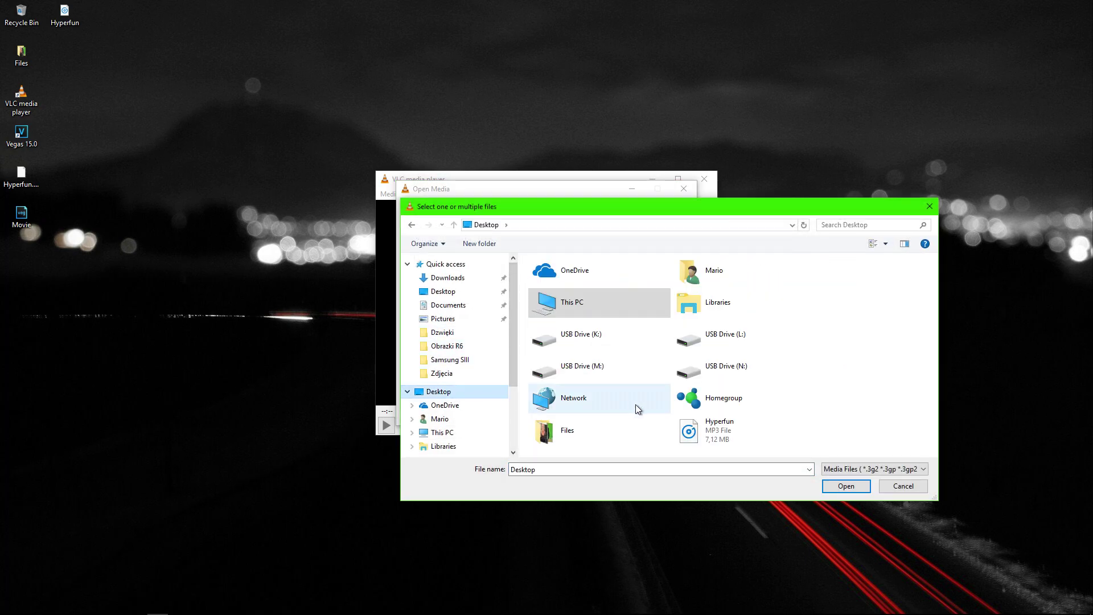
{"action": "left_click", "coordinate": [717, 430]}
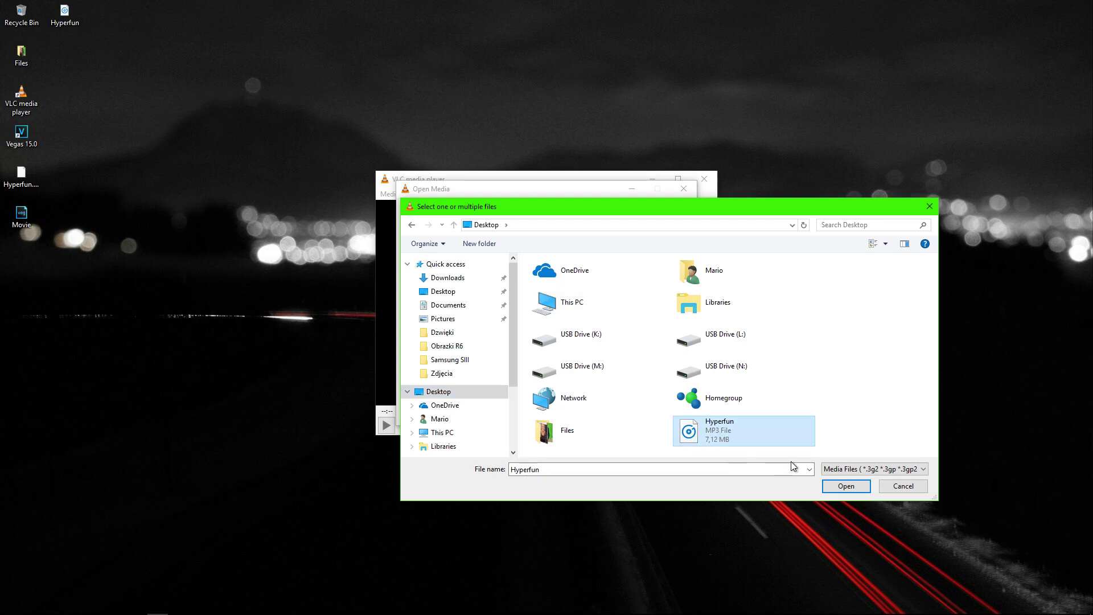
{"action": "left_click", "coordinate": [845, 486]}
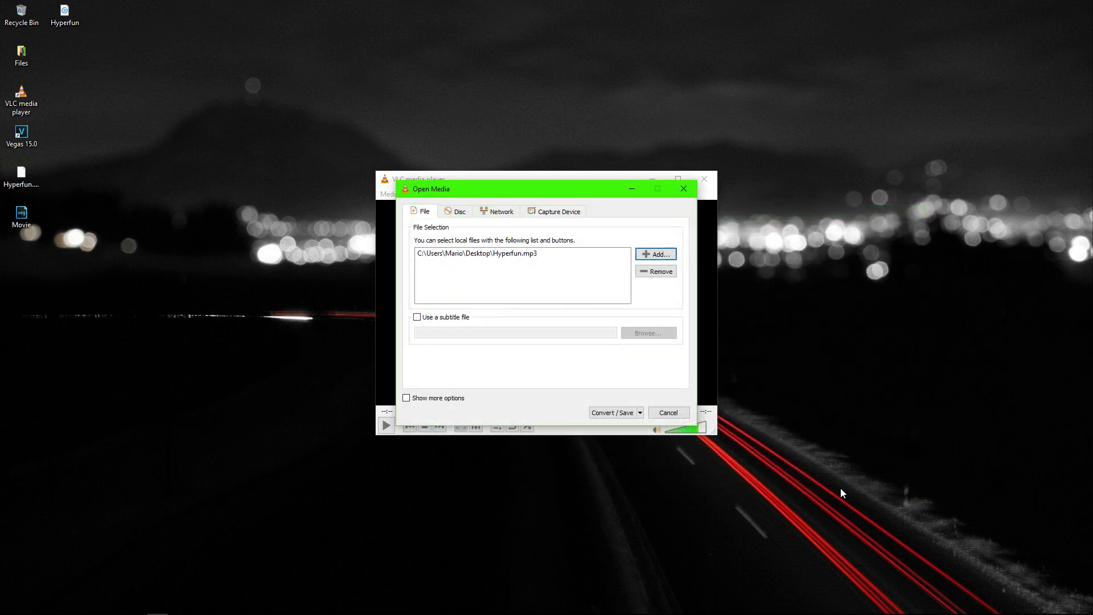
{"action": "left_click", "coordinate": [610, 415]}
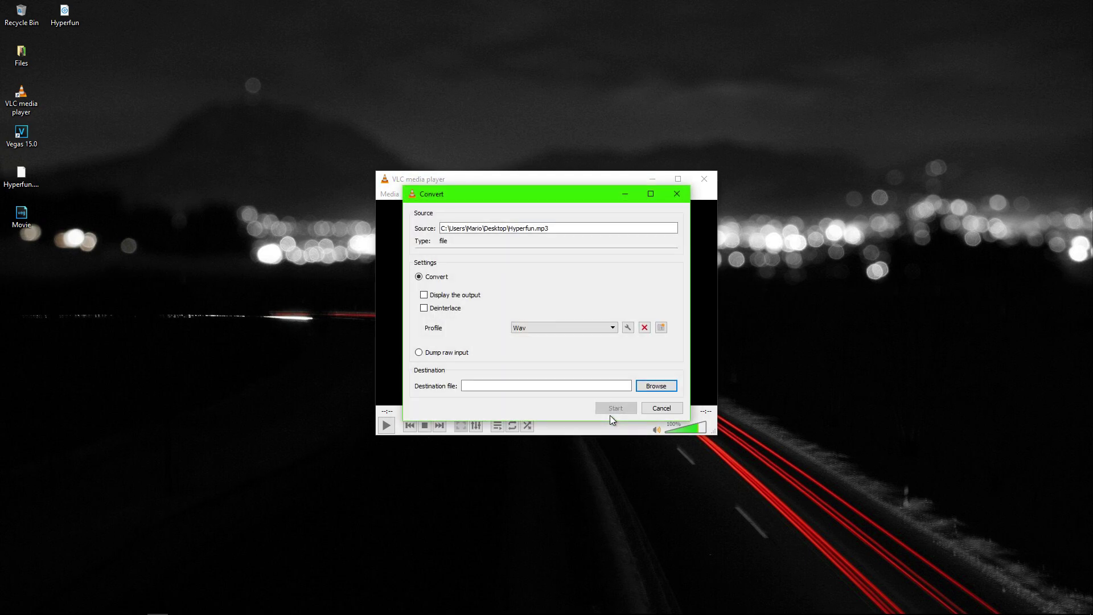
Keep the Wav profile selected and open the Create a new profile editor.
{"action": "left_click", "coordinate": [610, 327]}
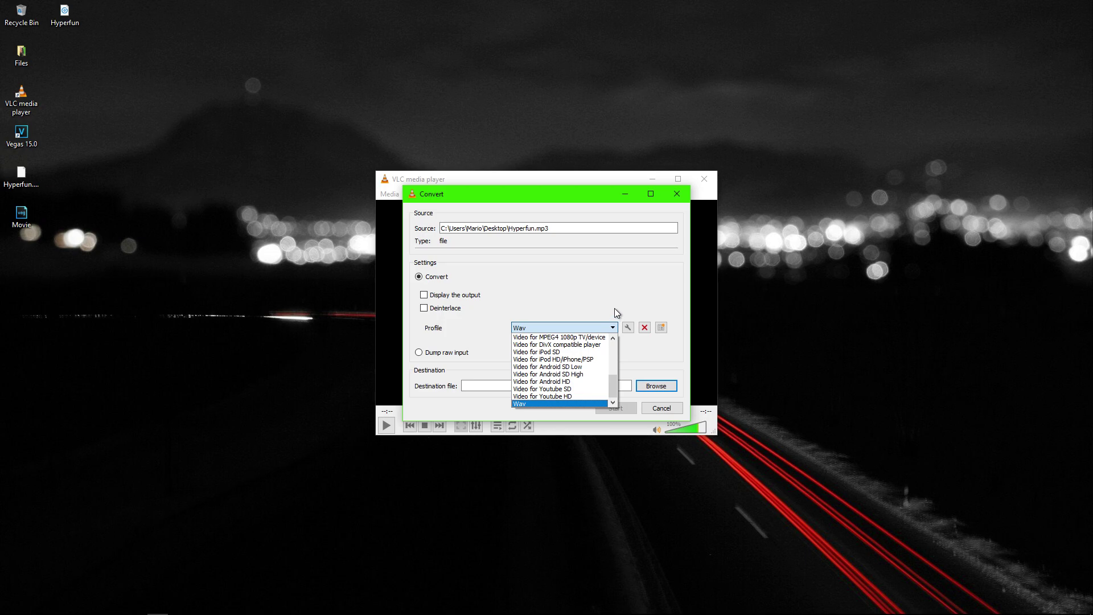
{"action": "left_click", "coordinate": [614, 309]}
{"action": "left_click", "coordinate": [660, 328]}
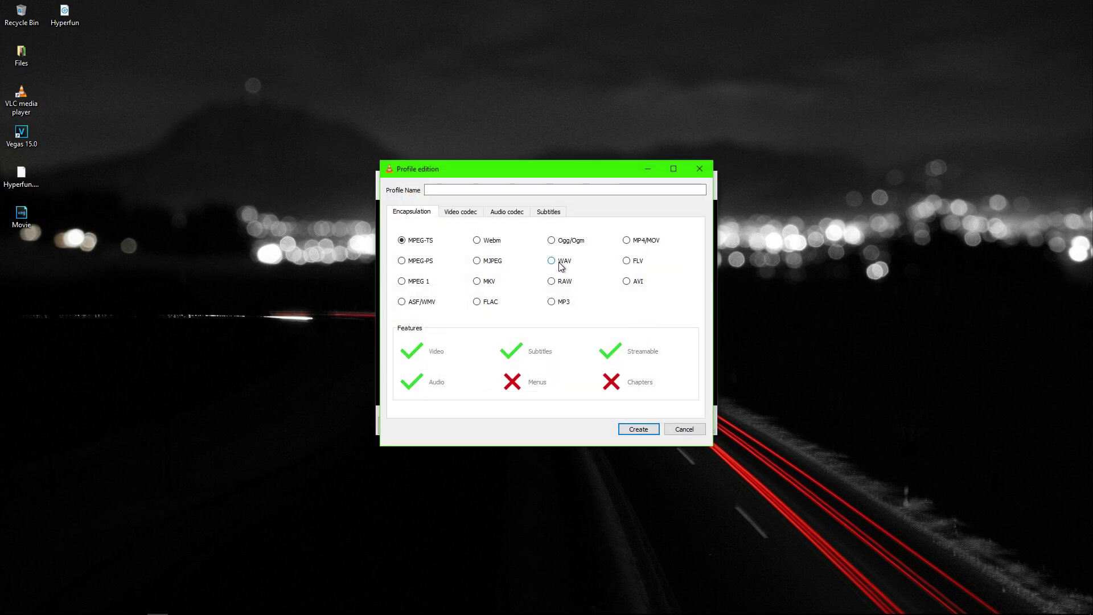
Choose WAV encapsulation and enable audio with the WAV codec in the new profile.
{"action": "left_click", "coordinate": [559, 263]}
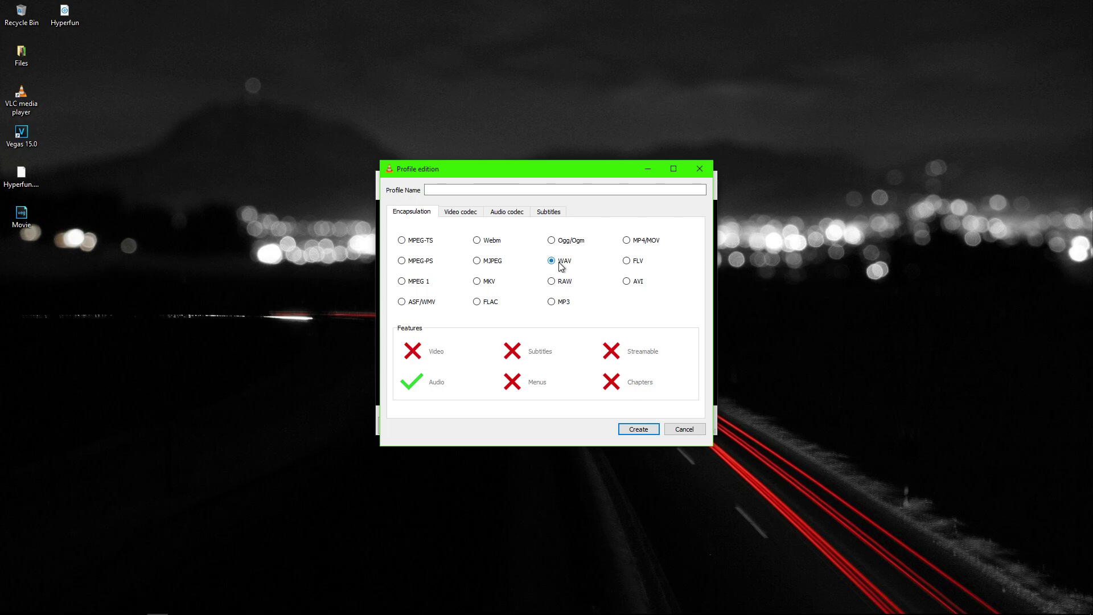
{"action": "left_click", "coordinate": [511, 212]}
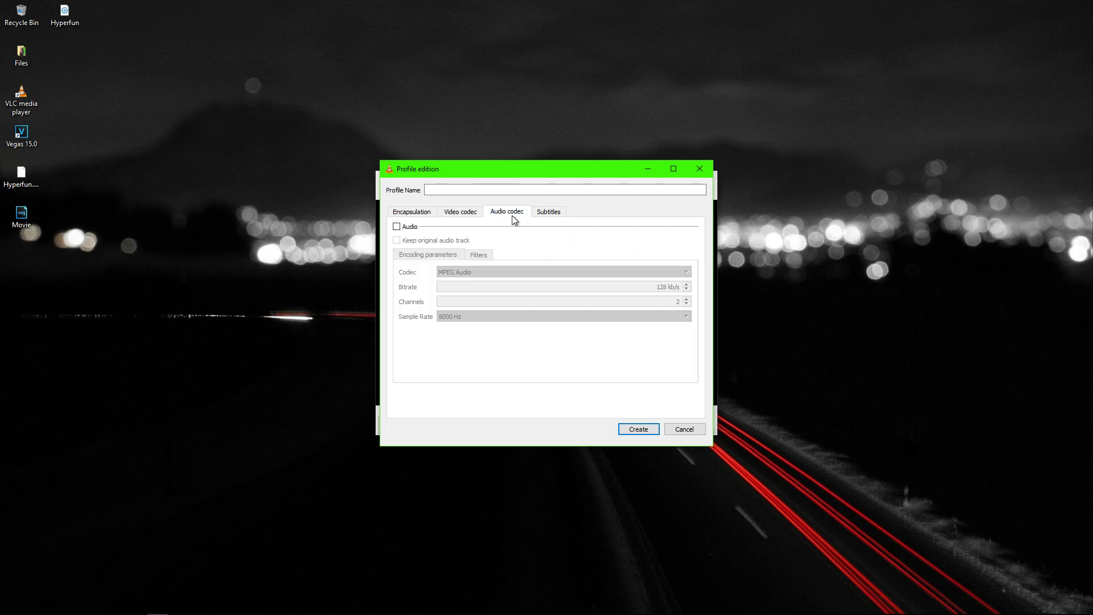
{"action": "left_click", "coordinate": [397, 227]}
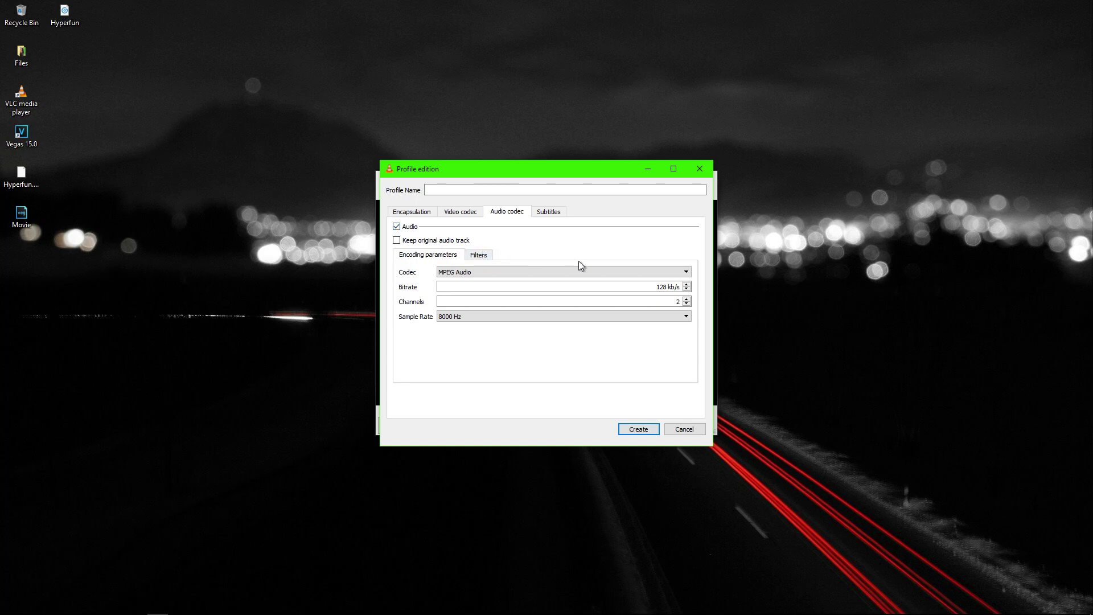
{"action": "left_click", "coordinate": [679, 273]}
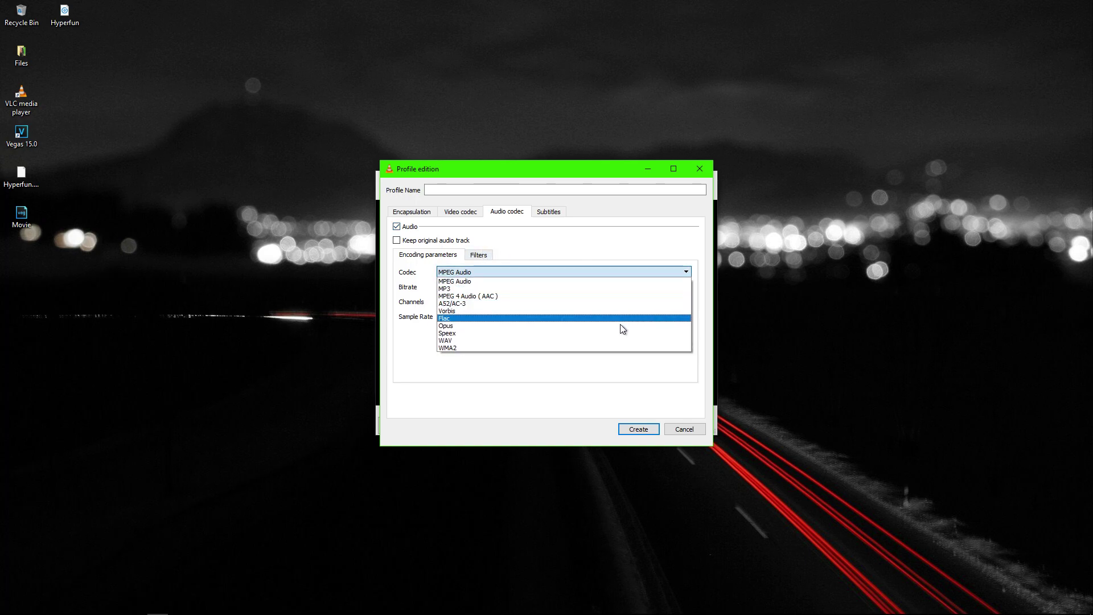
{"action": "left_click", "coordinate": [606, 340]}
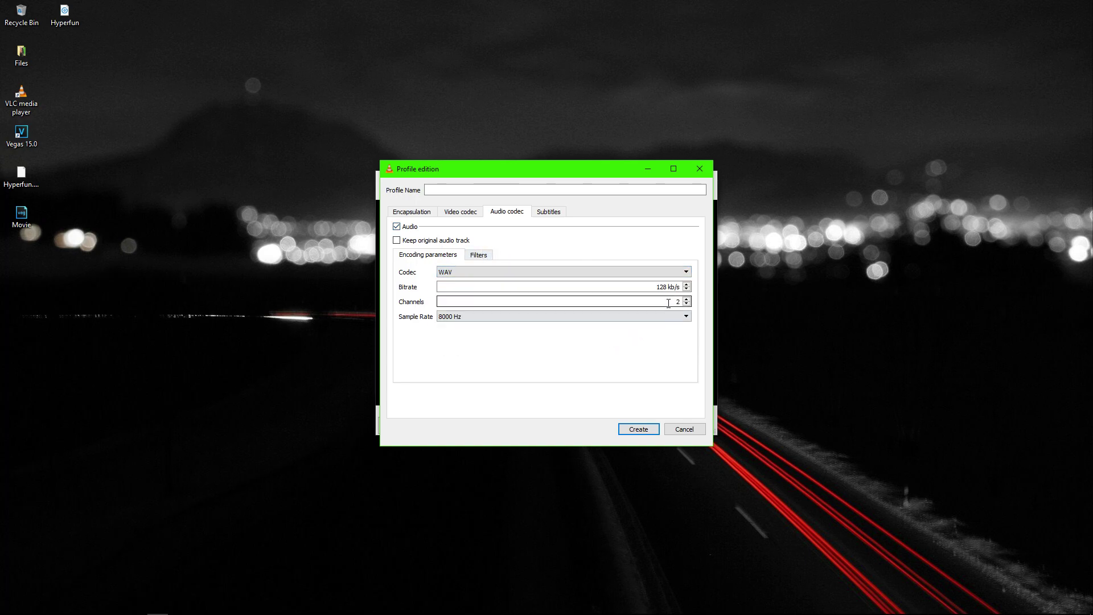
Set the audio bitrate to 320 kb/s and sample rate to 48000 Hz, naming the profile WAV1.
{"action": "left_click_drag", "start_coordinate": [667, 286], "coordinate": [659, 286]}
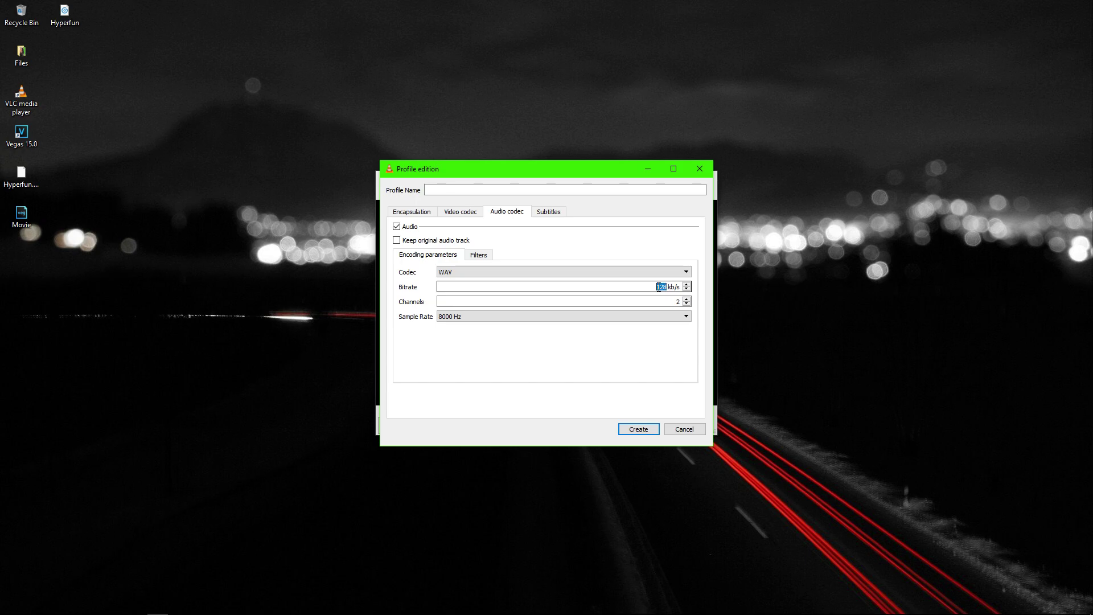
{"action": "type", "text": "320"}
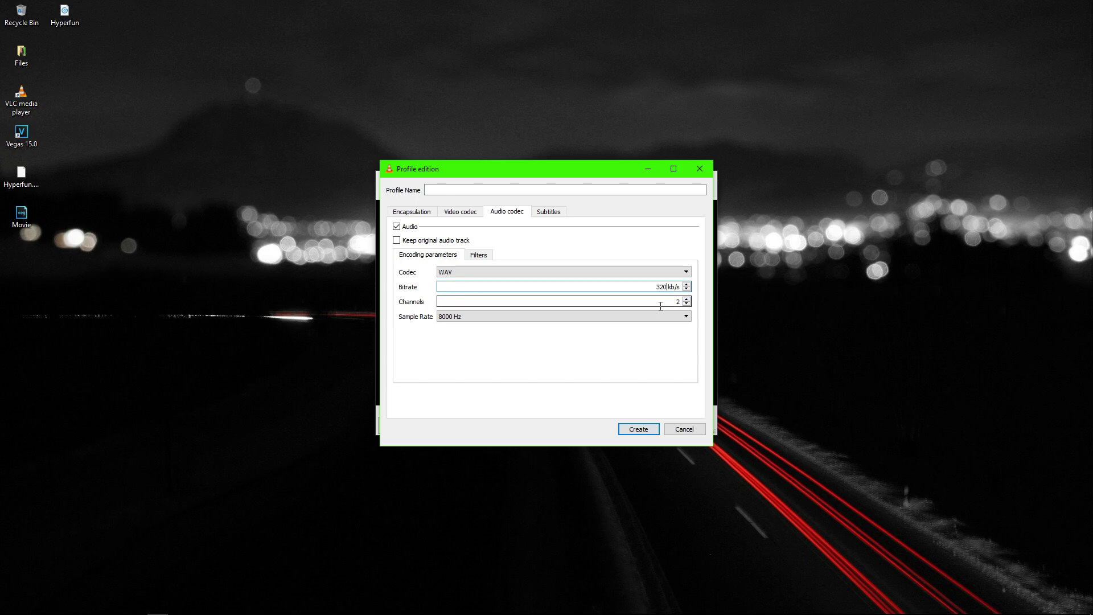
{"action": "left_click", "coordinate": [684, 318]}
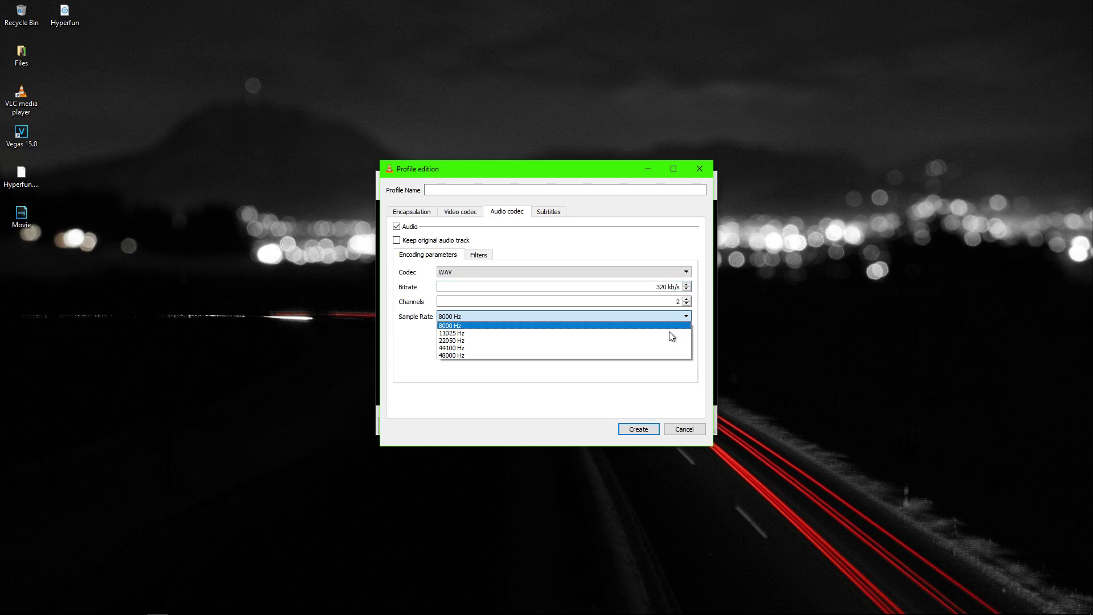
{"action": "left_click", "coordinate": [580, 356]}
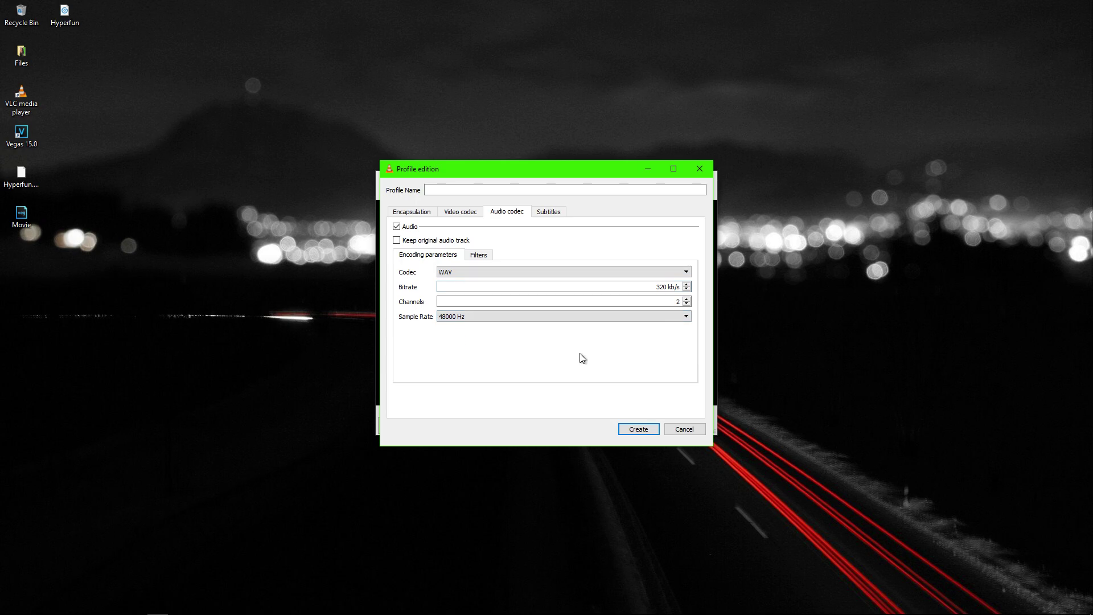
{"action": "left_click", "coordinate": [463, 193]}
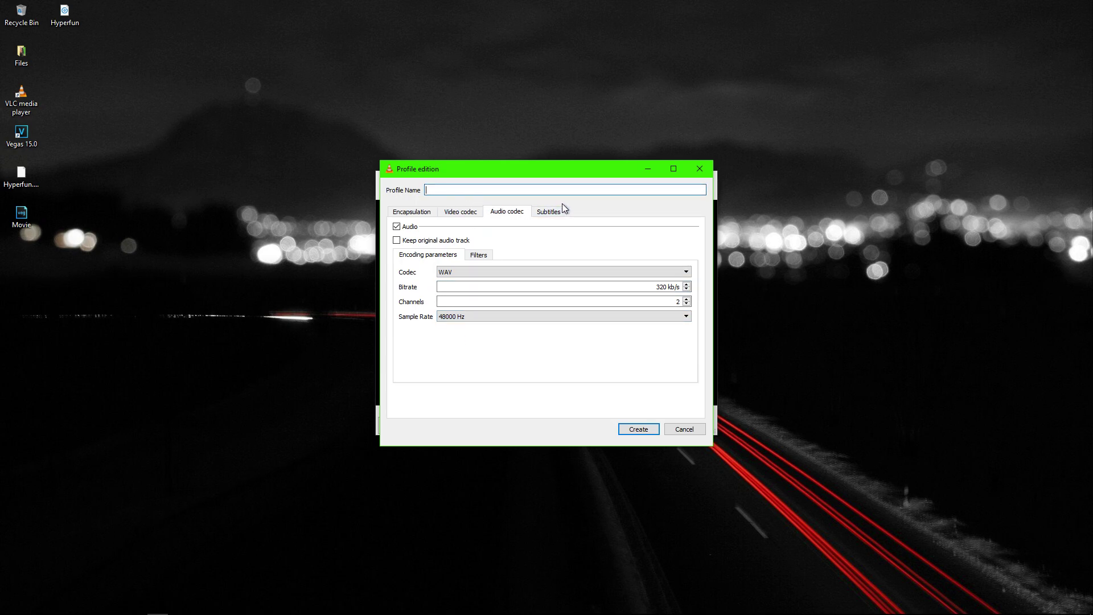
{"action": "type", "text": "WAV1"}
Save the WAV1 profile and select it as the conversion profile.
{"action": "left_click", "coordinate": [639, 429]}
{"action": "left_click", "coordinate": [605, 327]}
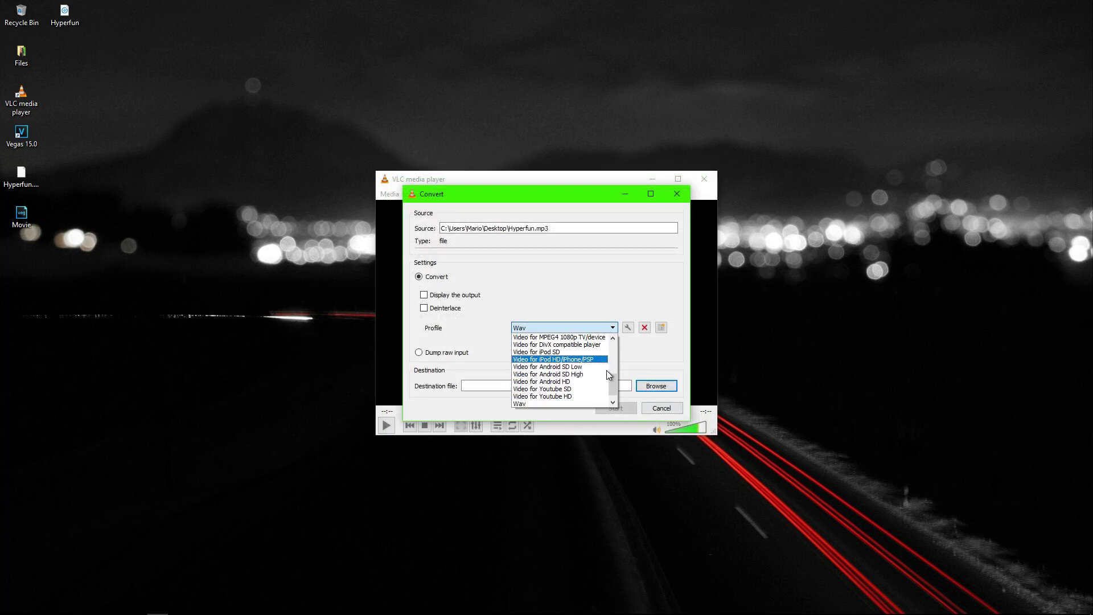
{"action": "scroll", "coordinate": [616, 387], "scroll_direction": "down", "scroll_amount": 3}
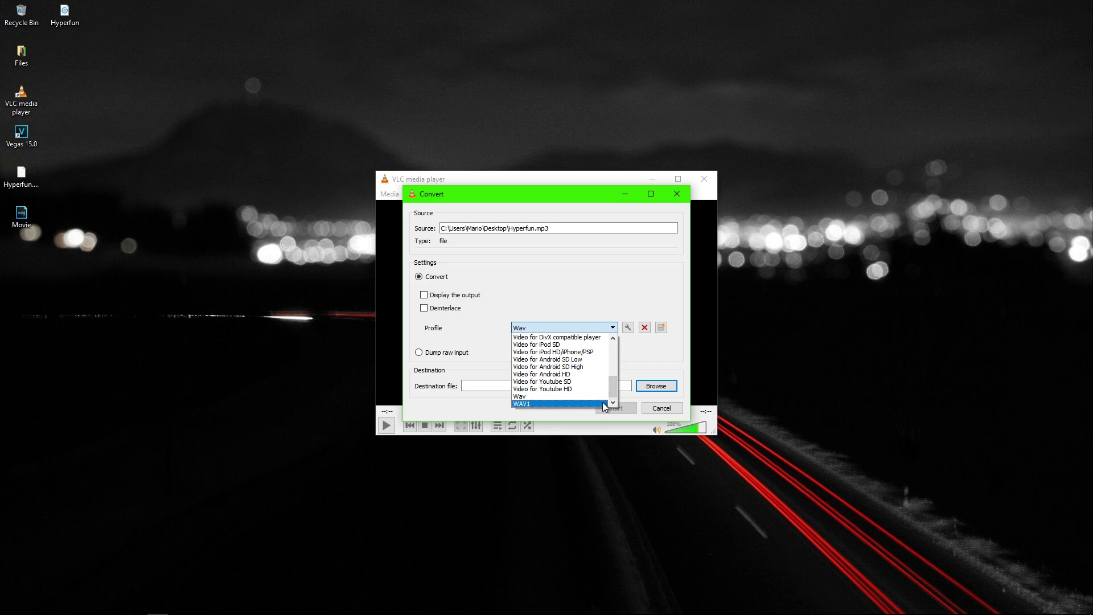
{"action": "left_click", "coordinate": [602, 404]}
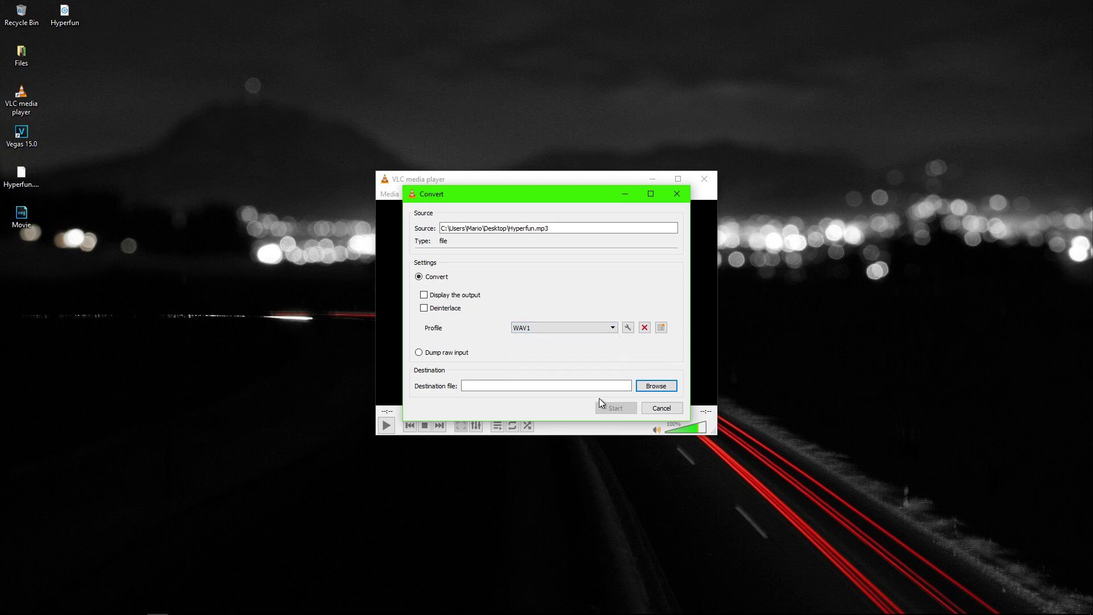
Set the destination to FILE.wav on the Desktop and start the conversion.
{"action": "left_click", "coordinate": [657, 388]}
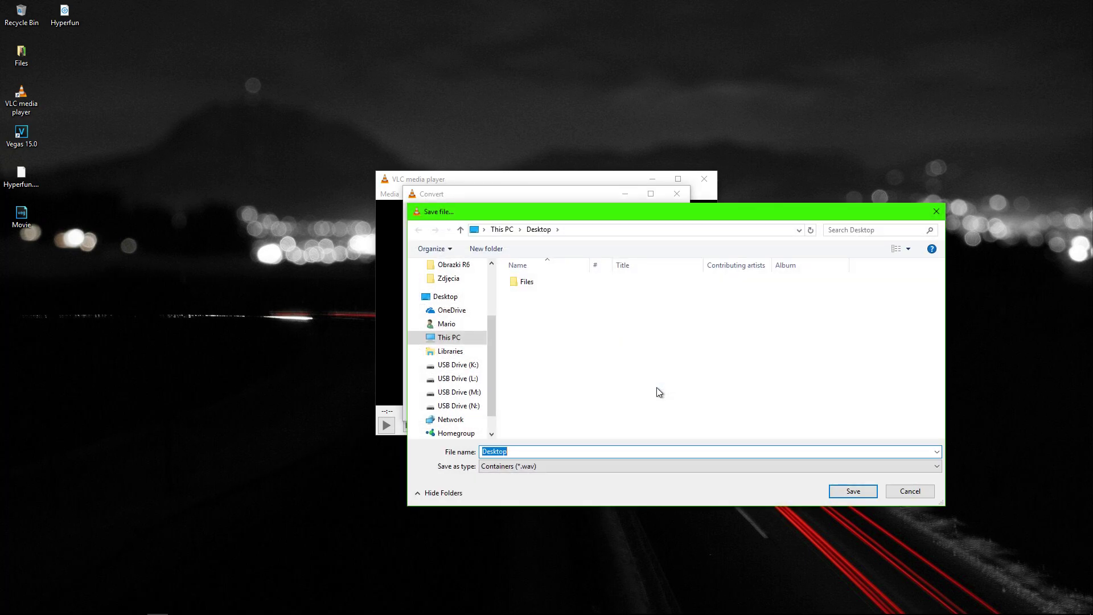
{"action": "type", "text": "FILE"}
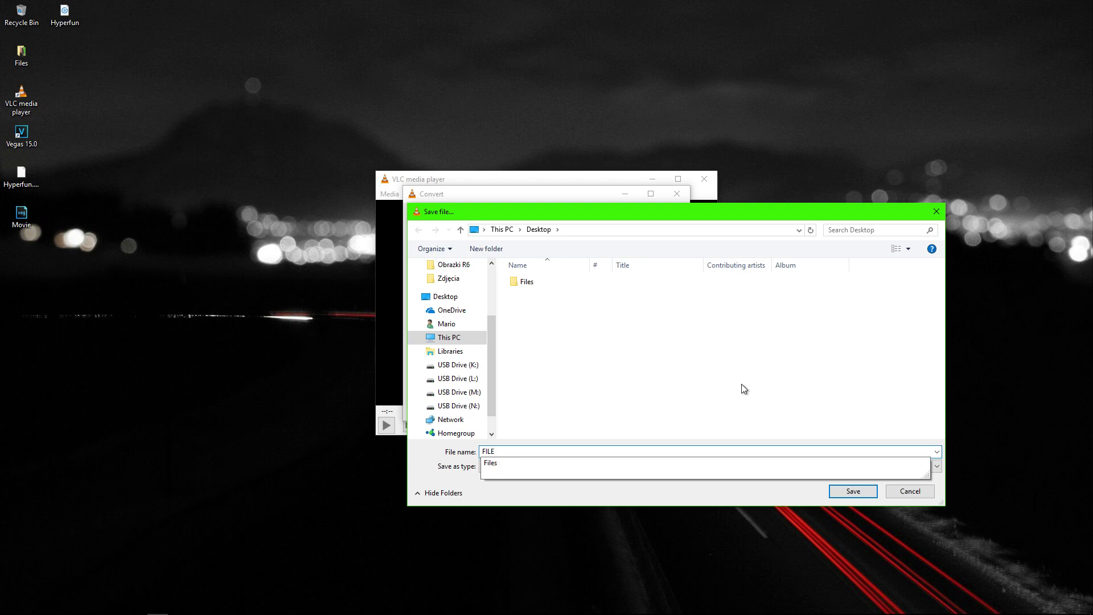
{"action": "left_click", "coordinate": [865, 493]}
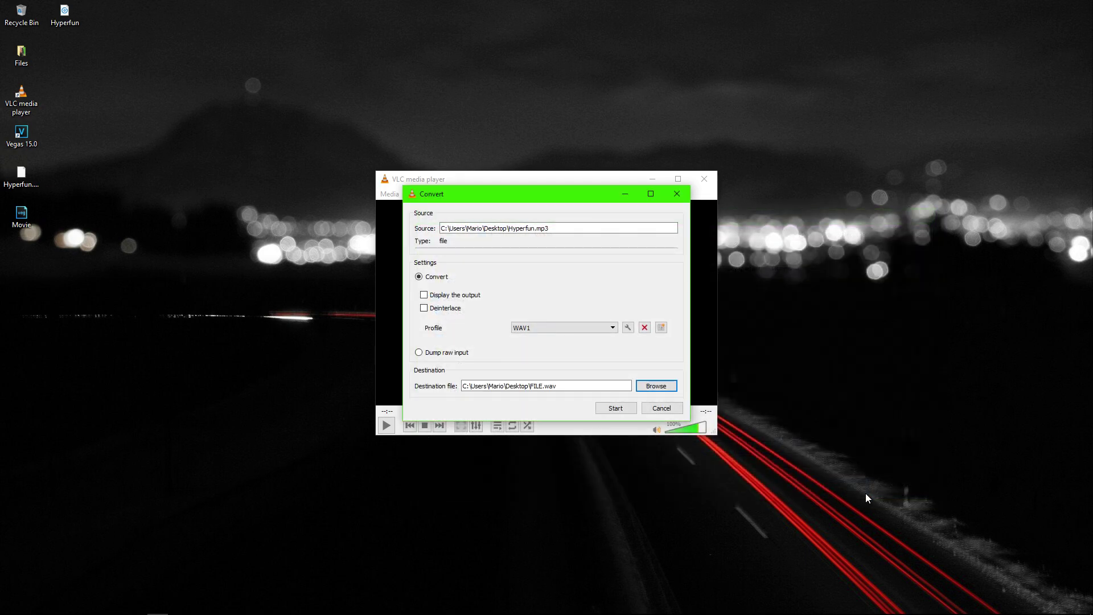
{"action": "left_click", "coordinate": [612, 410]}
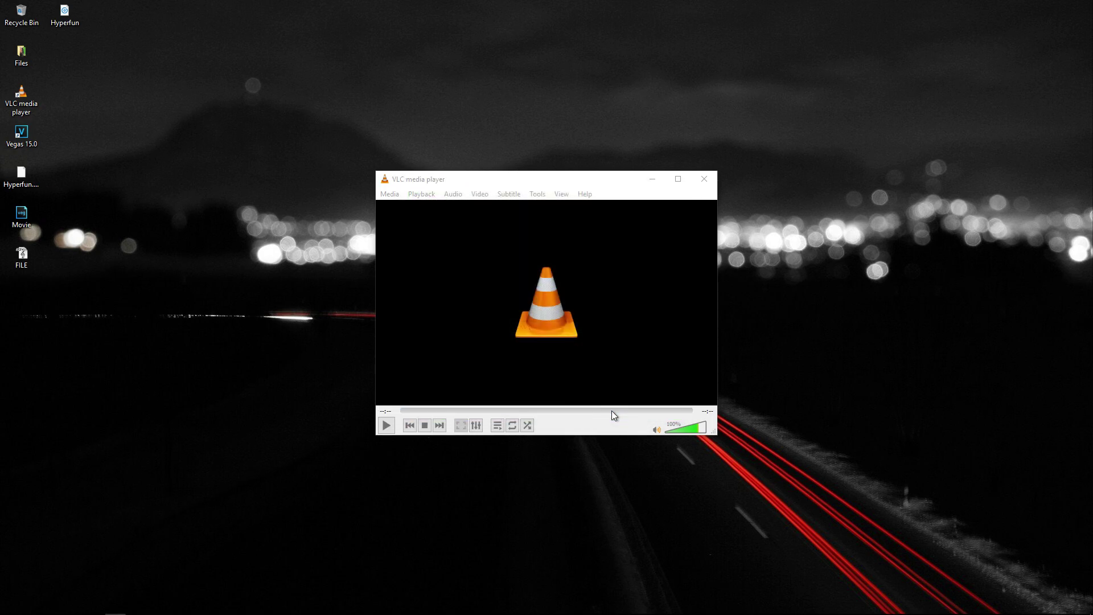
Import FILE.wav, replace the Hyperfun event on the music track with it, and play the project.
{"action": "left_click", "coordinate": [18, 259]}
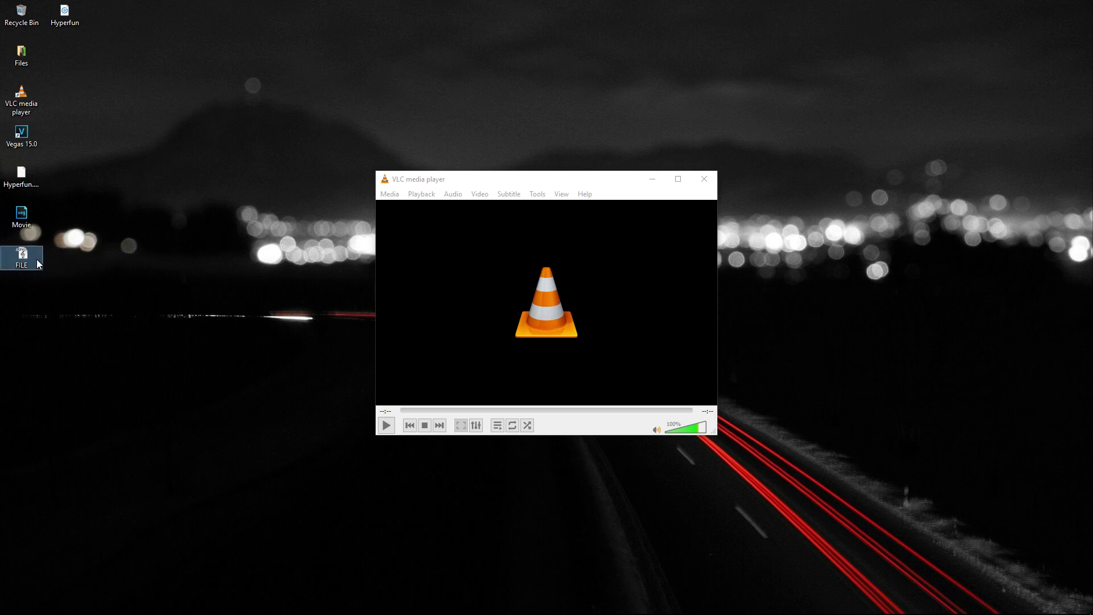
{"action": "left_click_drag", "start_coordinate": [81, 317], "coordinate": [272, 193]}
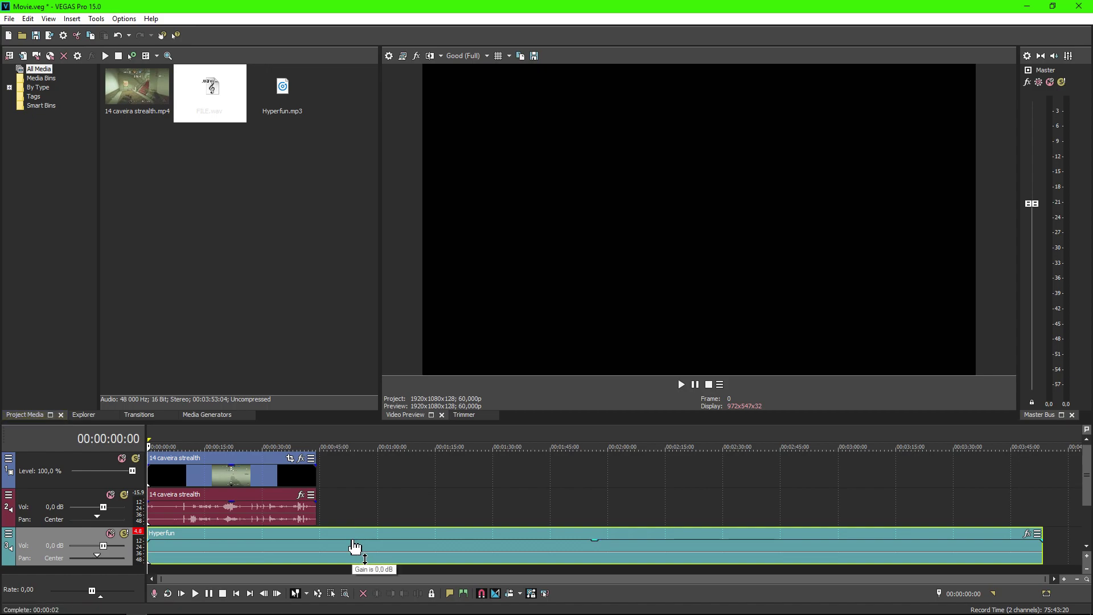
{"action": "double_click", "coordinate": [354, 545]}
{"action": "key", "text": "Delete"}
{"action": "left_click_drag", "start_coordinate": [212, 94], "coordinate": [159, 559]}
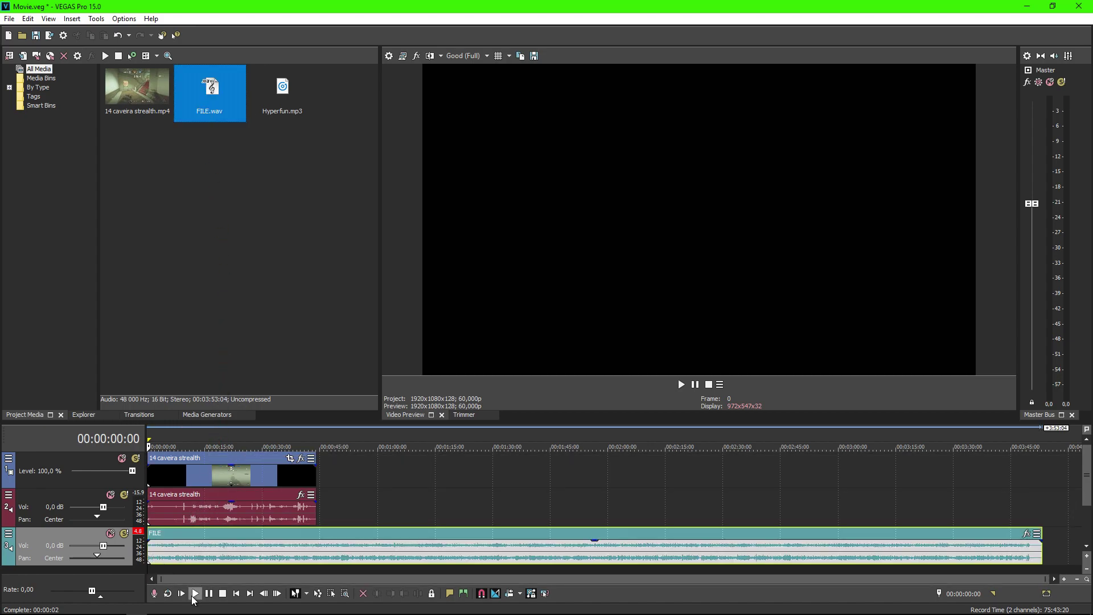
{"action": "left_click", "coordinate": [194, 593]}
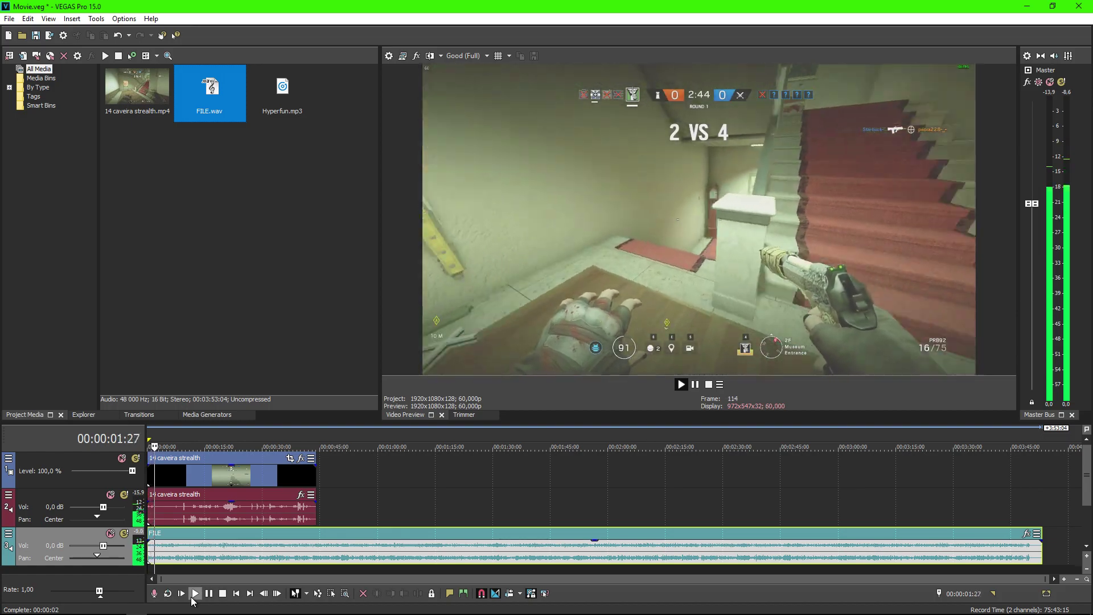